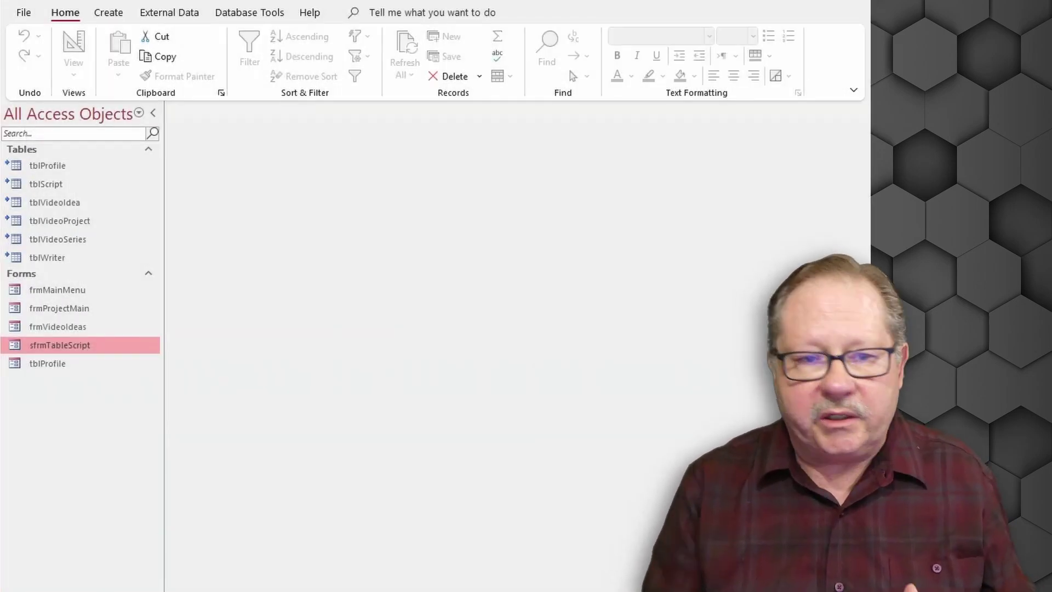
Step: Open sfrmTableScript in Design View and show the Setting combo box's Data properties (Greenscreen;Bookstore value list)
right_click(53, 354)
left_click(98, 399)
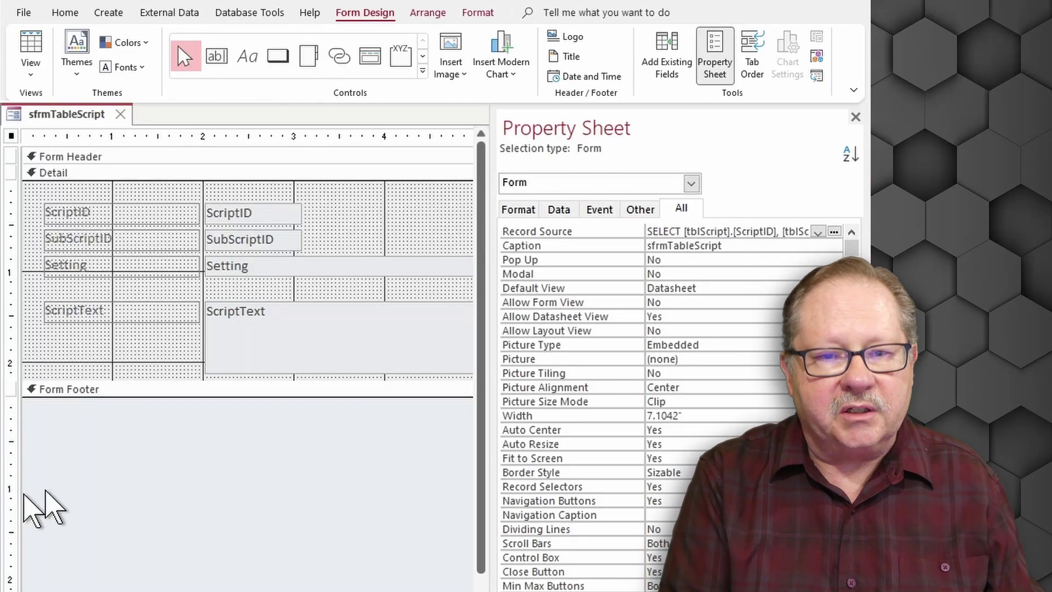
left_click(280, 266)
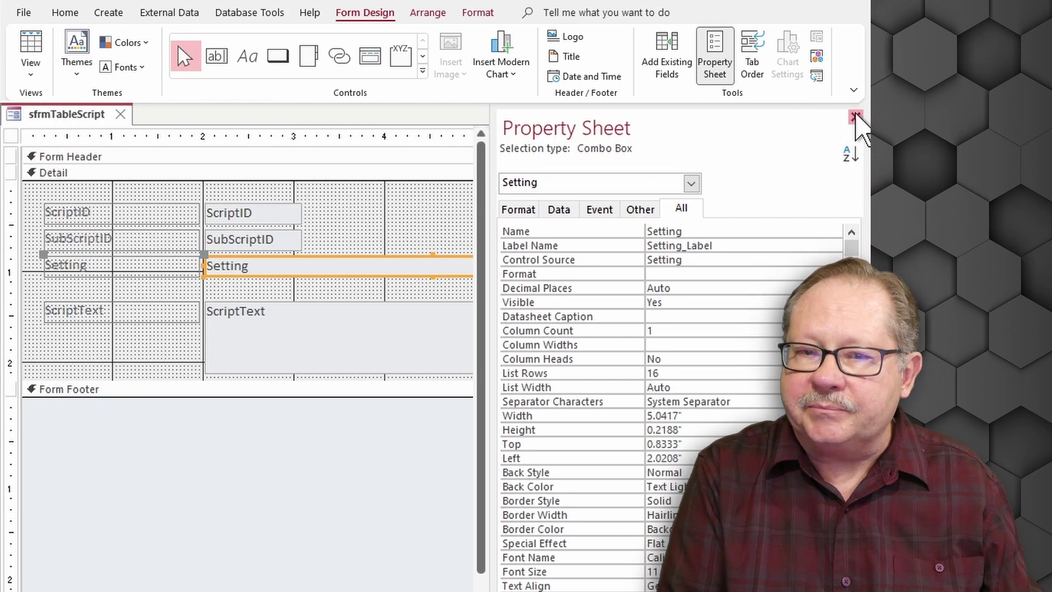
left_click(850, 110)
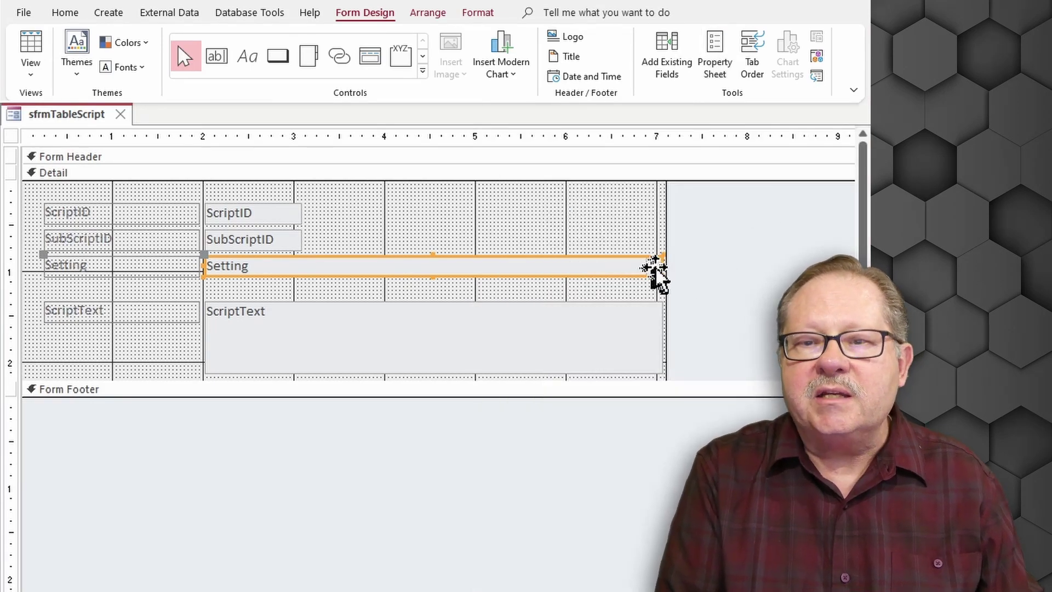
left_click(714, 54)
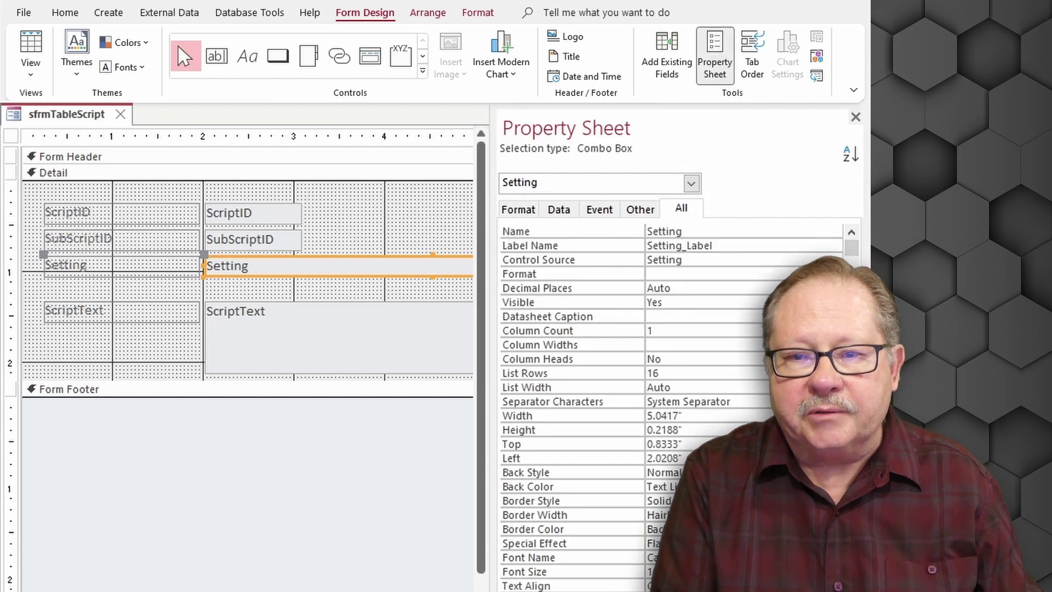
left_click(558, 212)
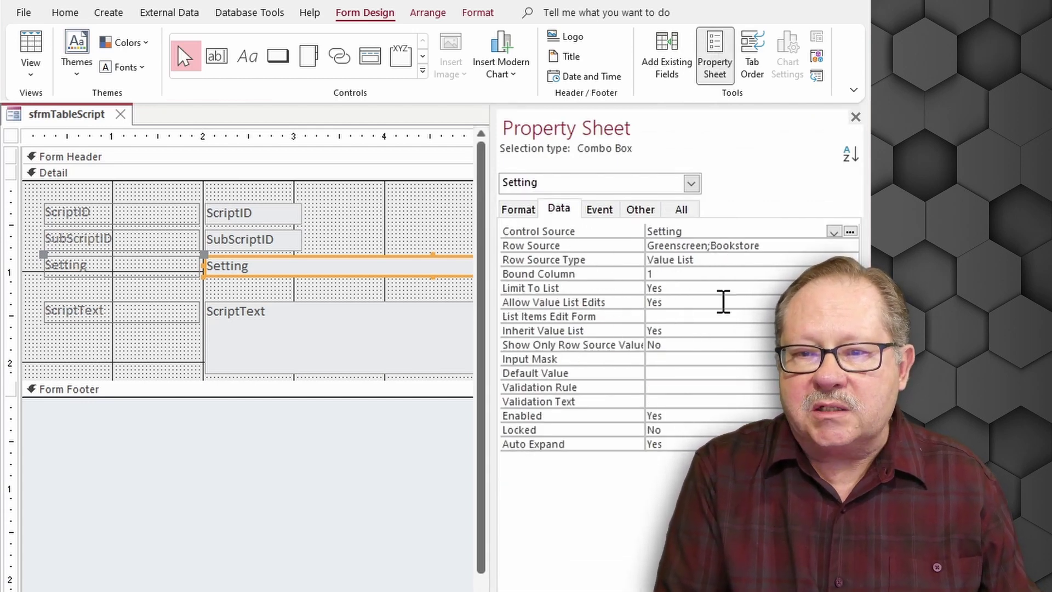
Step: Review Row Source, Limit To List and Allow Value List Edits, then open the On Not in List code
left_click_drag(775, 246, 648, 246)
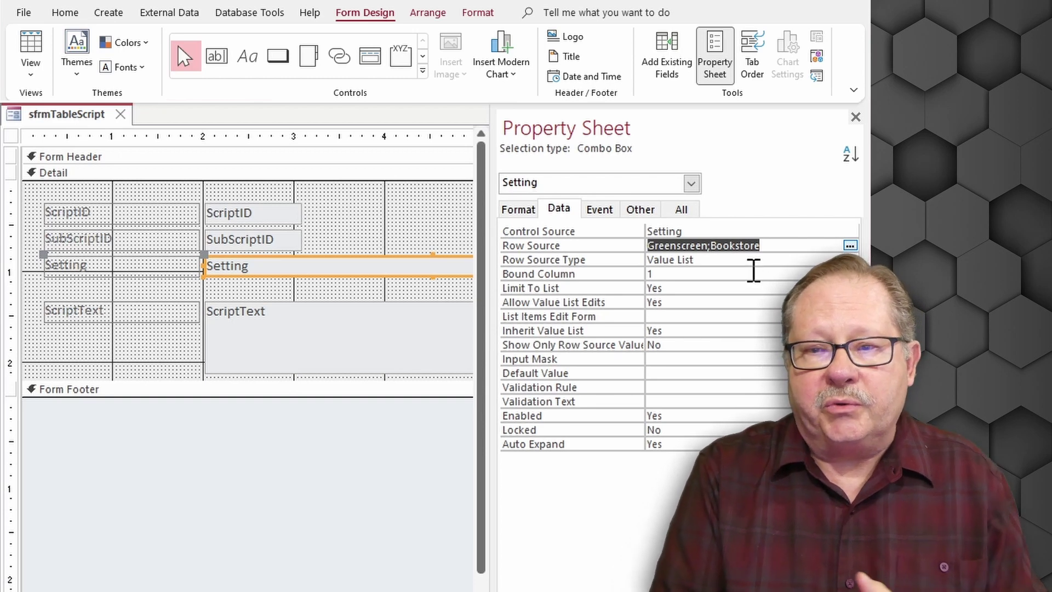
double_click(657, 287)
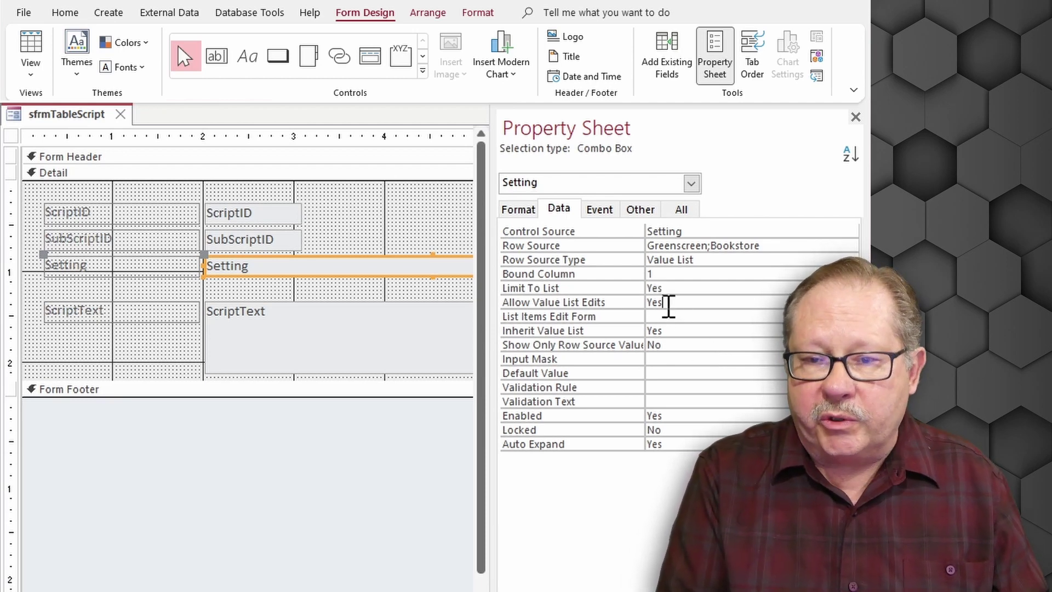
left_click(660, 305)
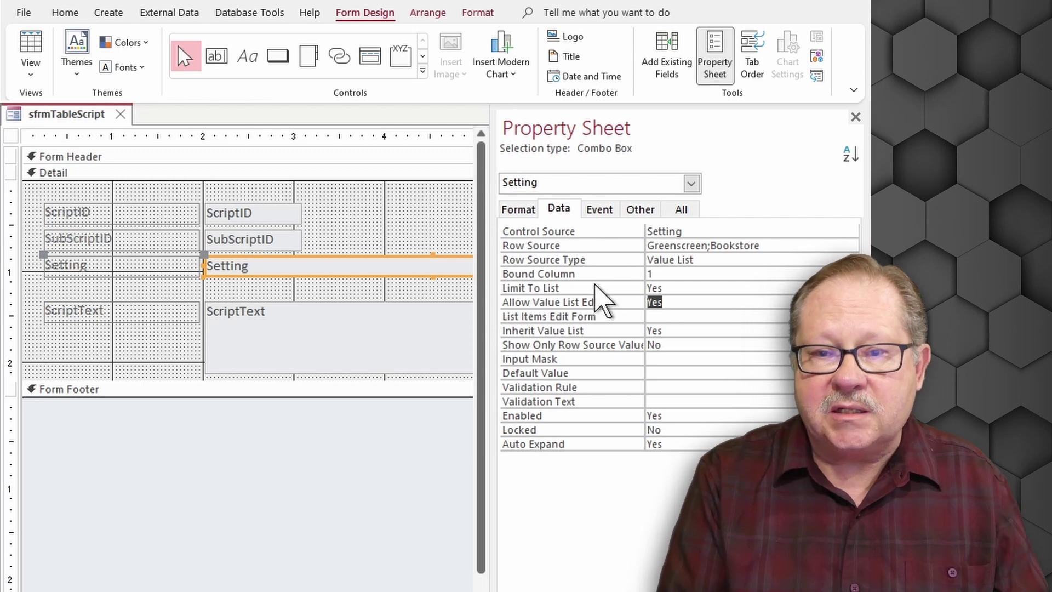
left_click(599, 210)
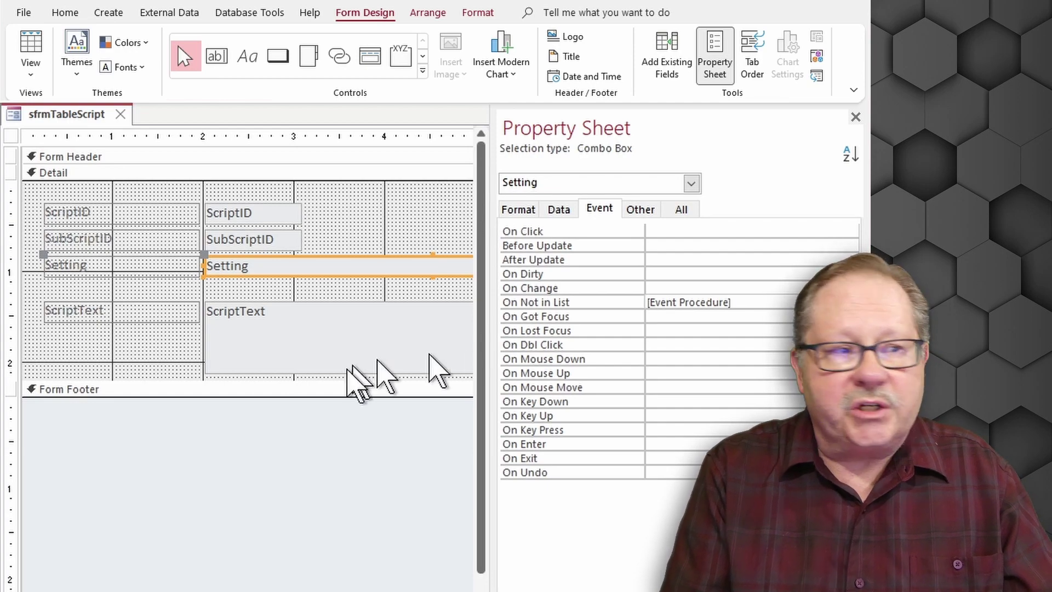
key("ctrl+F2")
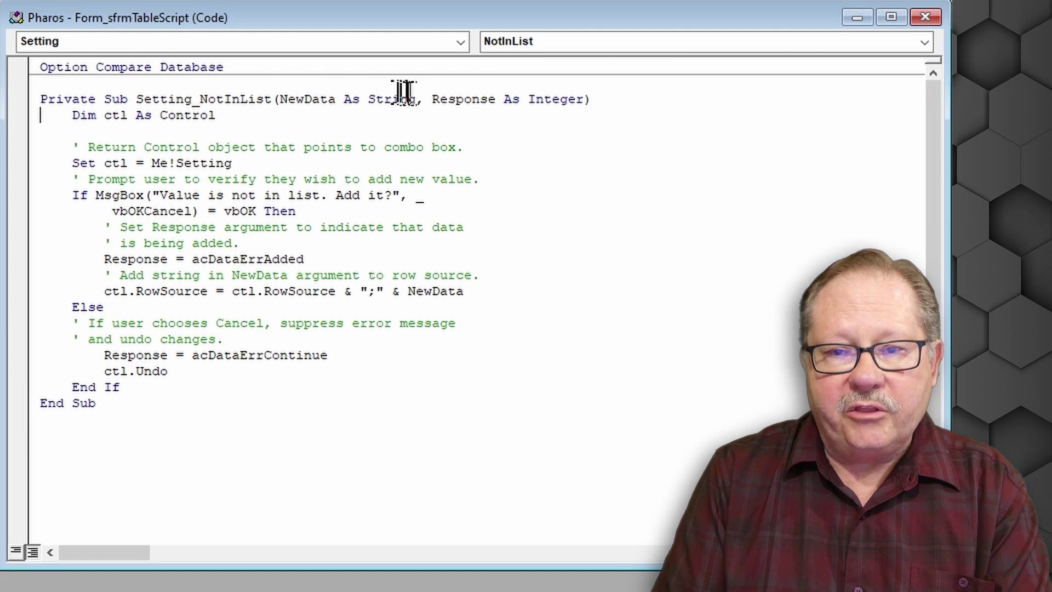
Step: Walk through the Setting_NotInList header: the Response argument, the ctl variable and the Setting control reference
left_click_drag(415, 98, 291, 109)
left_click(290, 108)
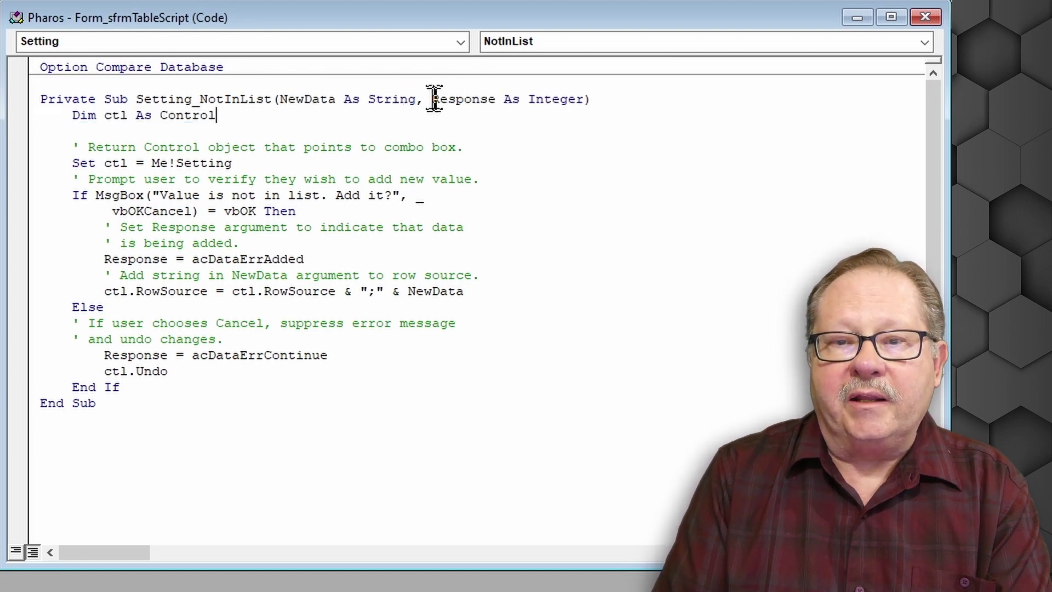
left_click_drag(425, 99, 584, 98)
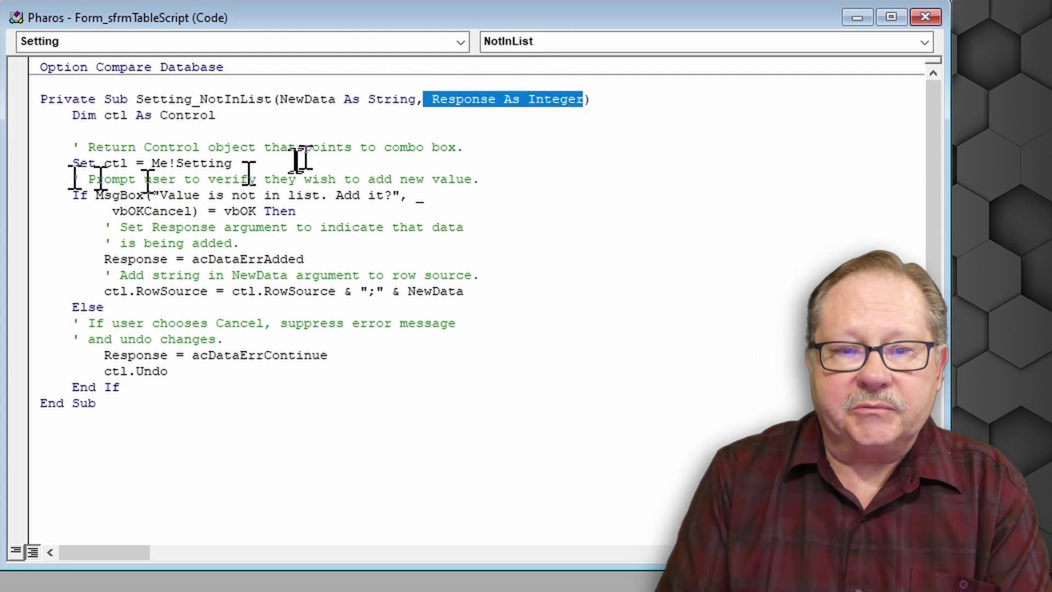
double_click(114, 115)
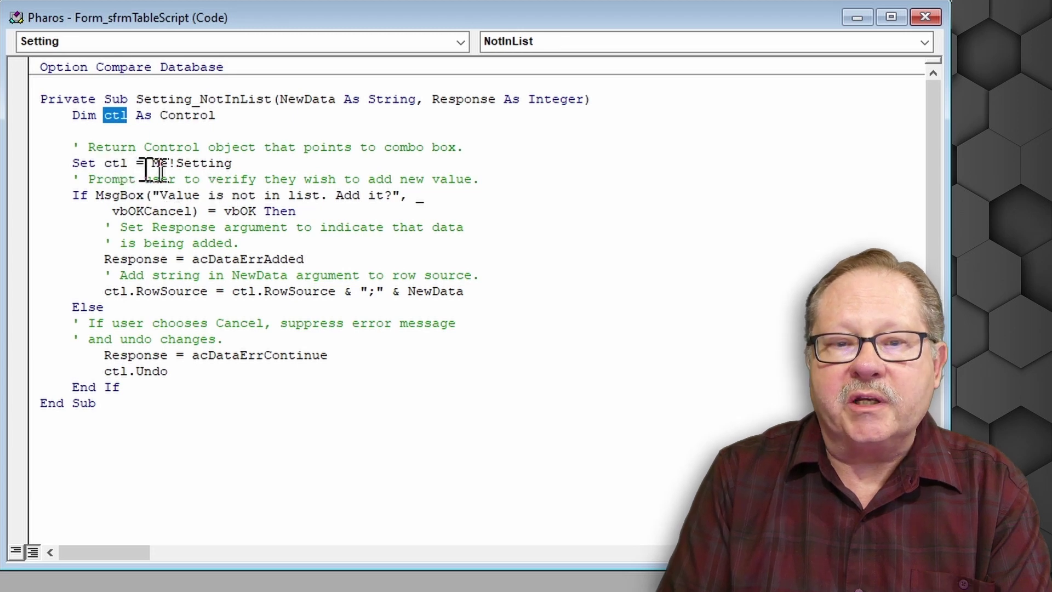
left_click(232, 164)
left_click_drag(244, 164, 175, 165)
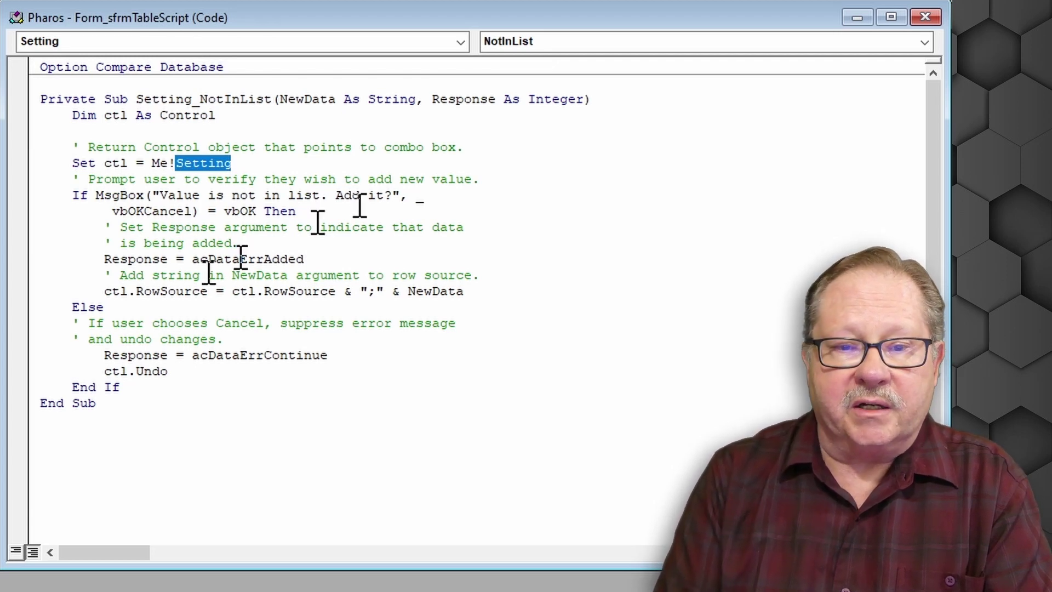
Step: Walk through the body: the vbOK test, acDataErrAdded, appending ";" & NewData to ctl.RowSource, and ctl.Undo
left_click_drag(184, 211, 130, 225)
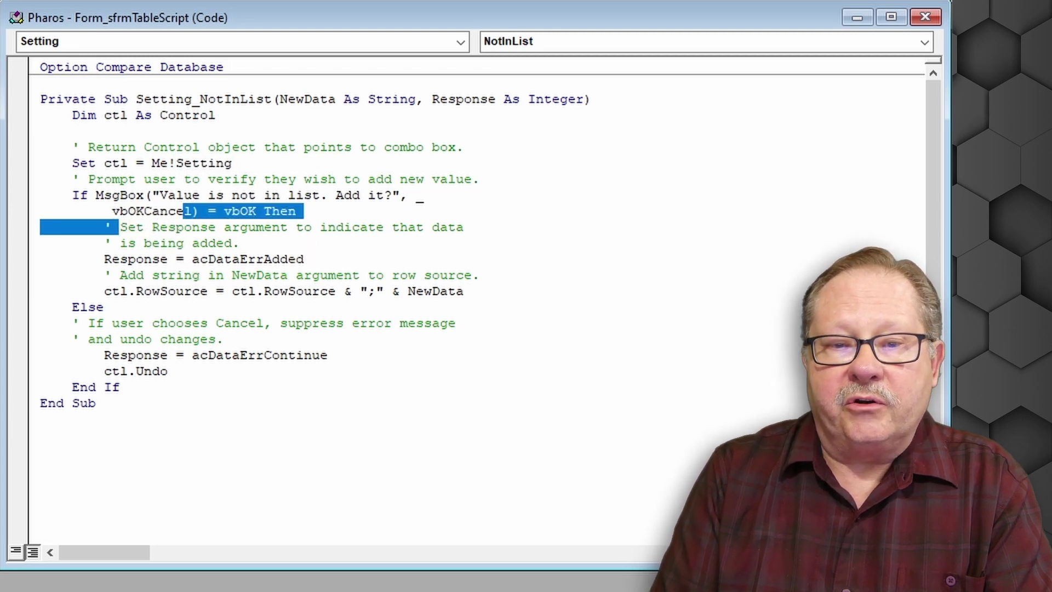
left_click_drag(249, 259, 197, 259)
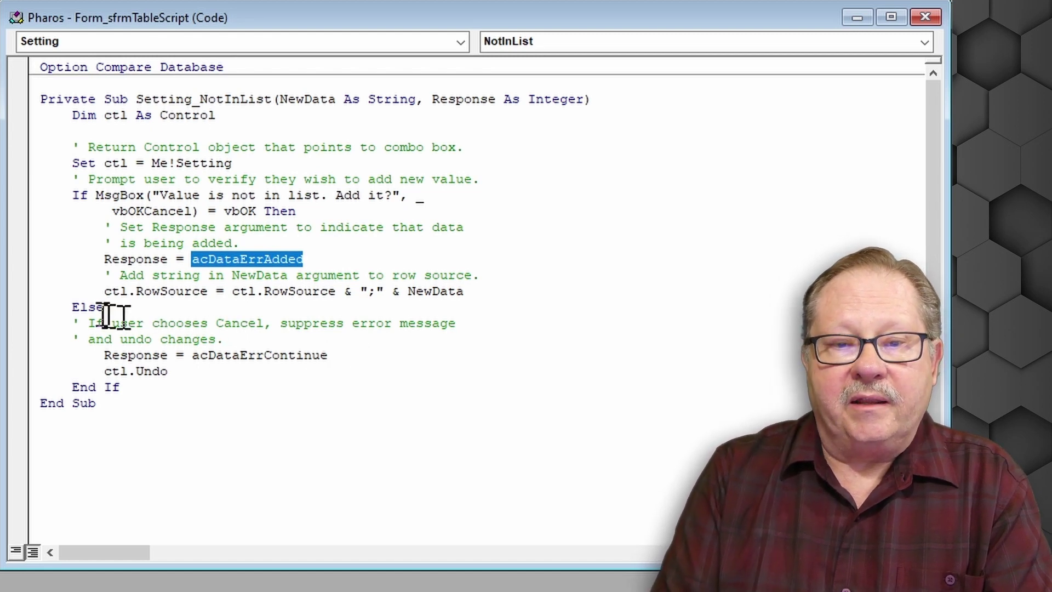
left_click_drag(96, 291, 208, 291)
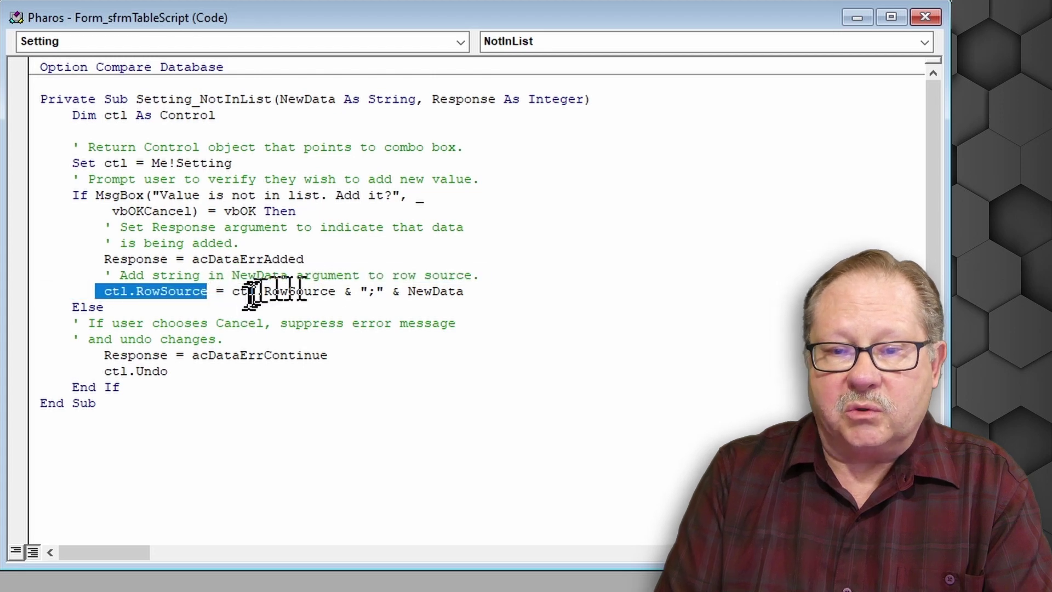
double_click(375, 291)
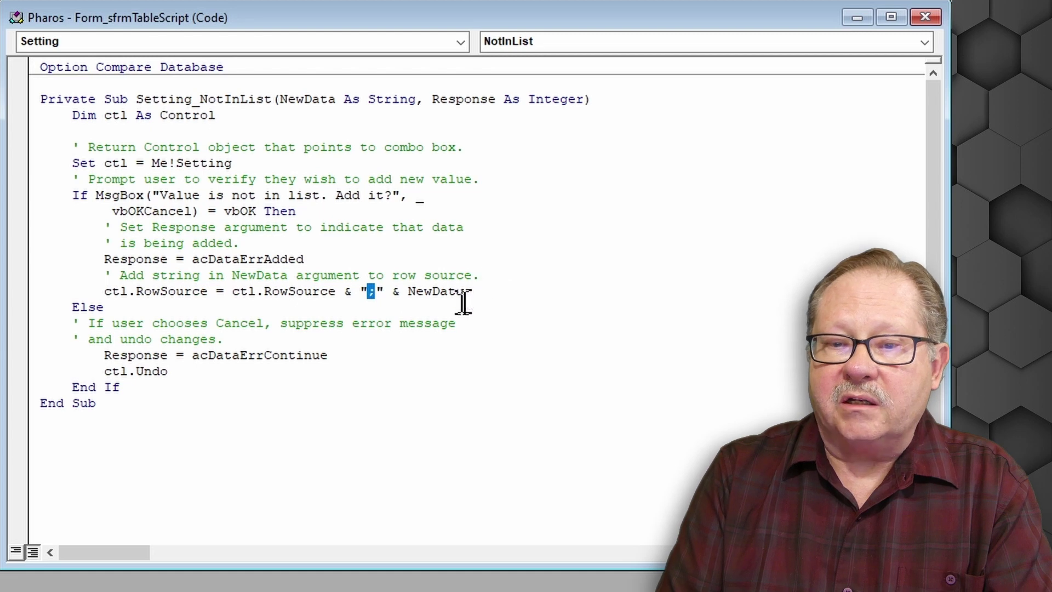
left_click_drag(464, 291, 408, 291)
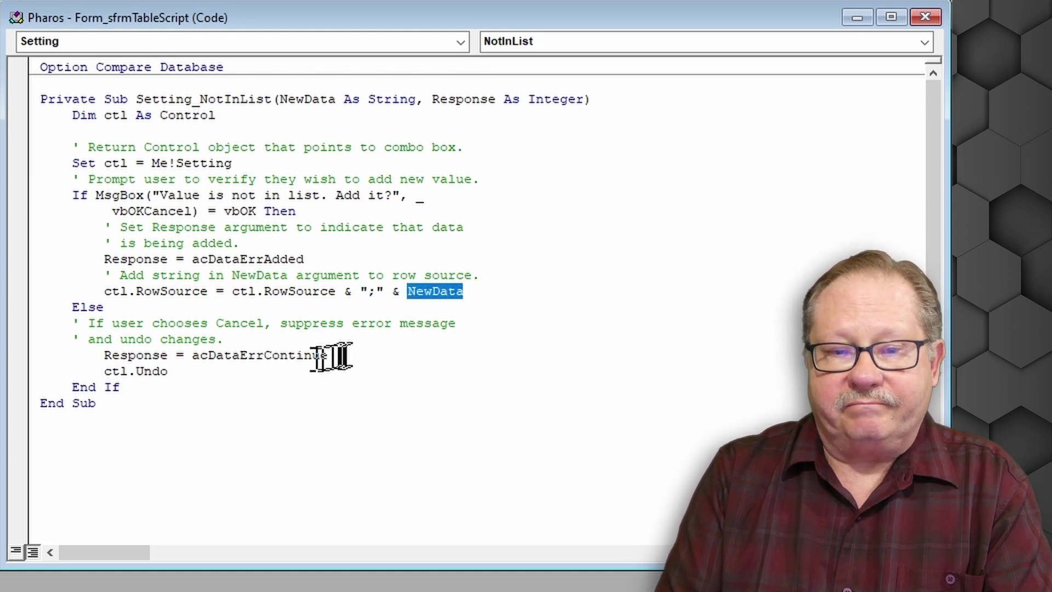
left_click_drag(173, 371, 102, 371)
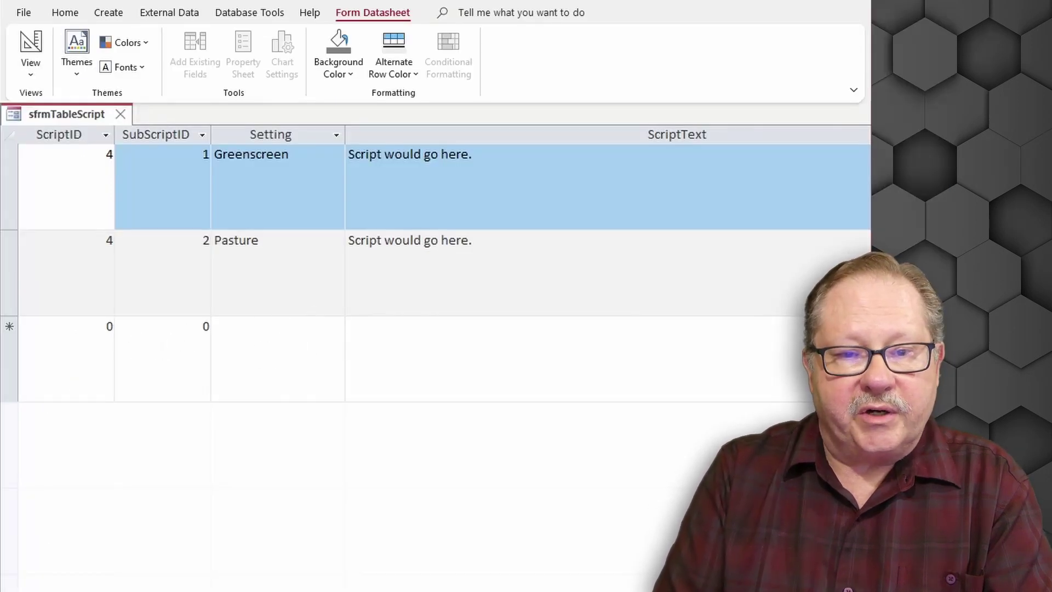
Step: Type Barn over the second record's Pasture setting and commit it, raising the not-in-list prompt
left_click(269, 233)
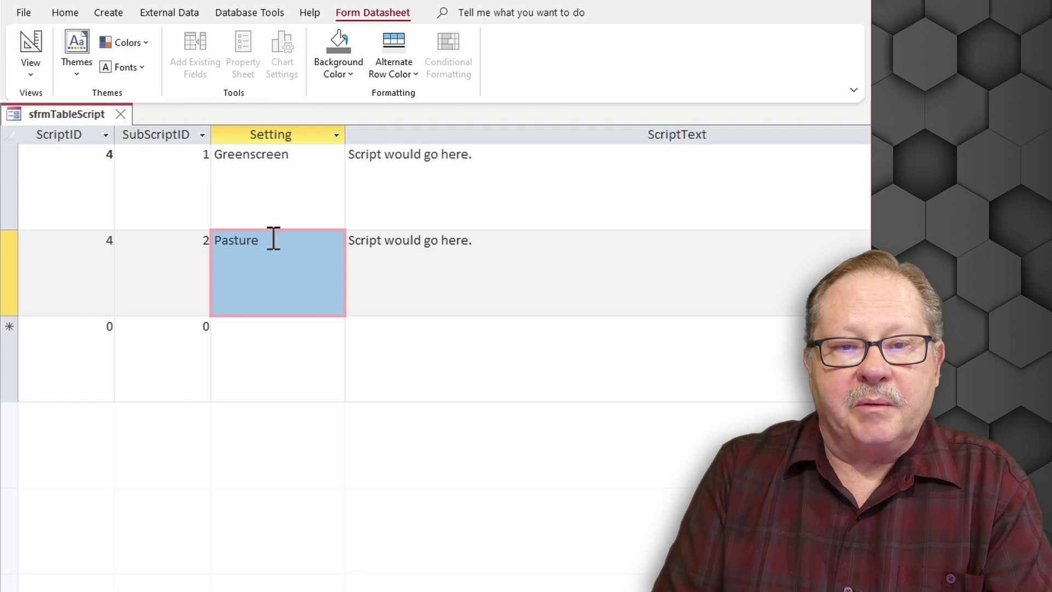
left_click(270, 239)
key("F2")
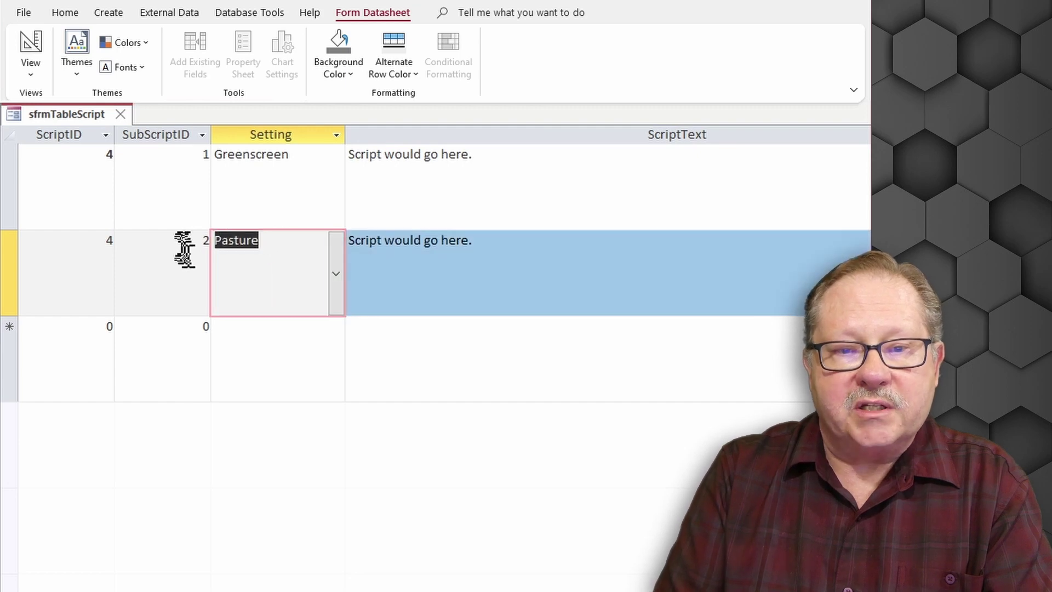
left_click(340, 281)
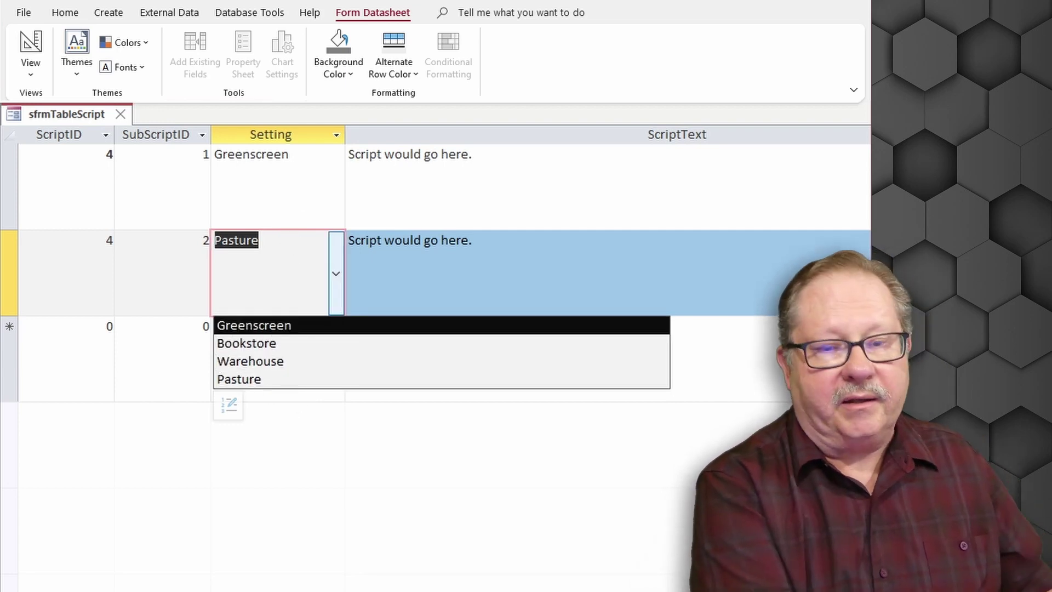
type("Barn")
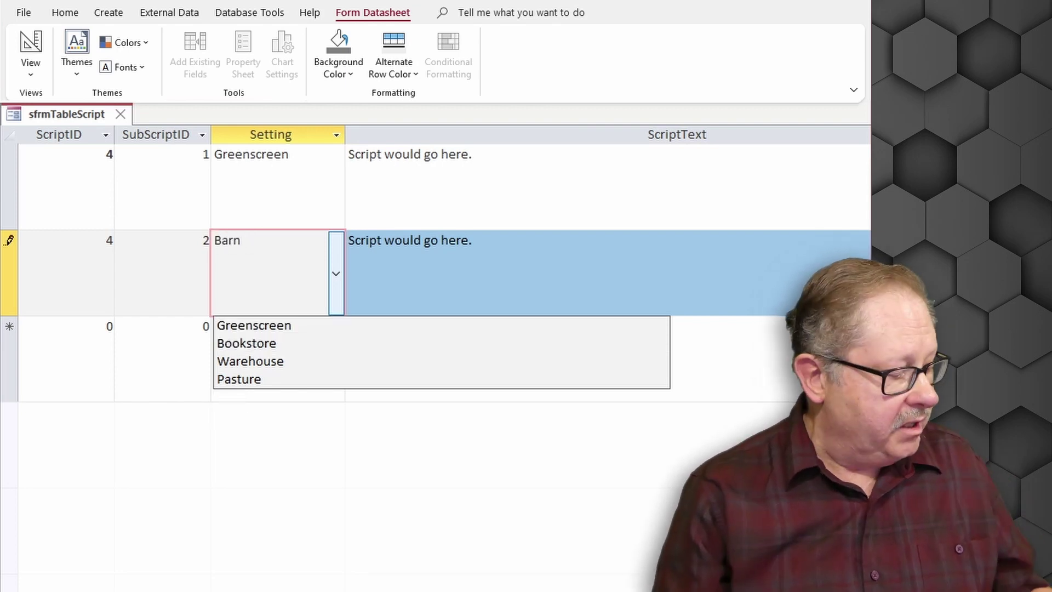
key("Return")
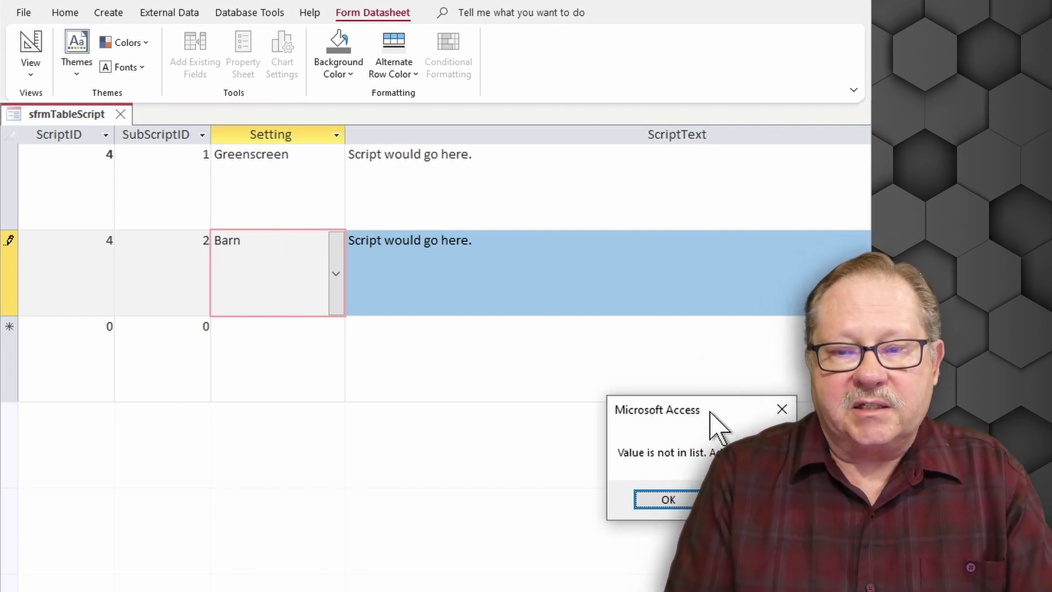
Step: Accept adding Barn and save the edited Setting list items including Barn
left_click_drag(712, 427, 493, 208)
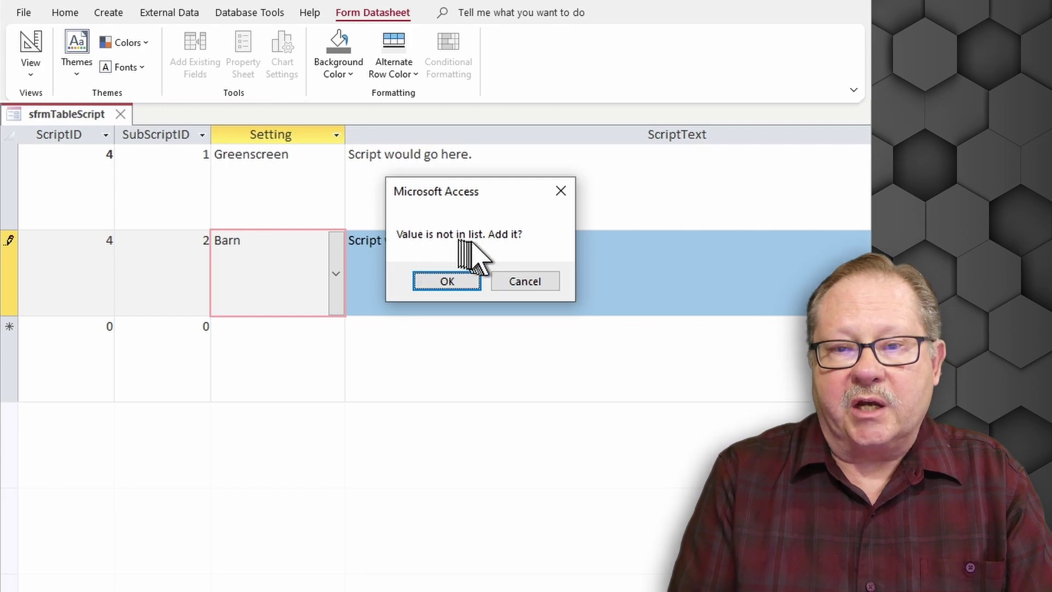
left_click(460, 284)
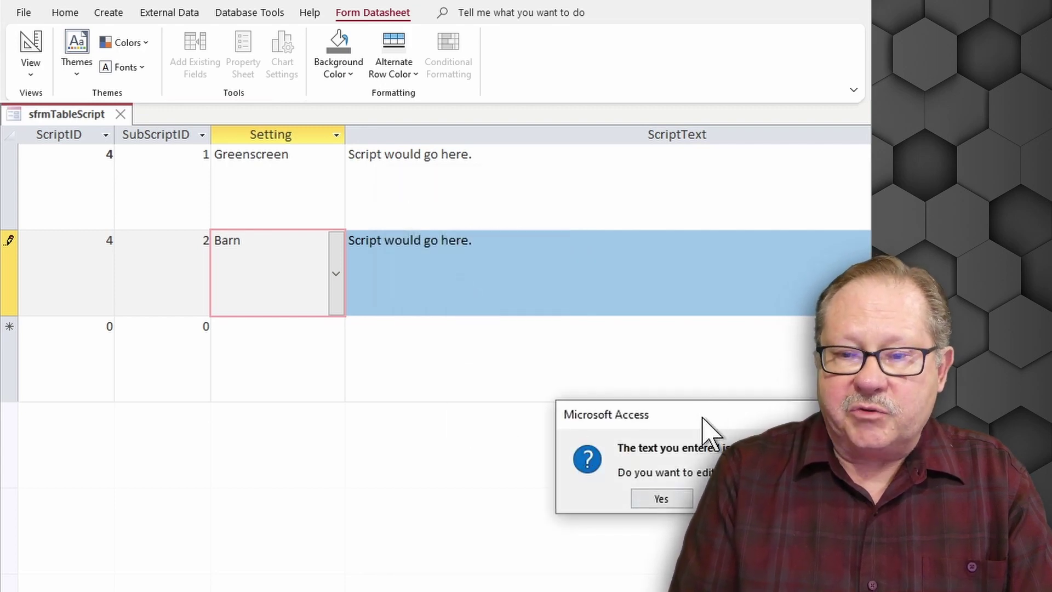
left_click_drag(703, 421, 541, 195)
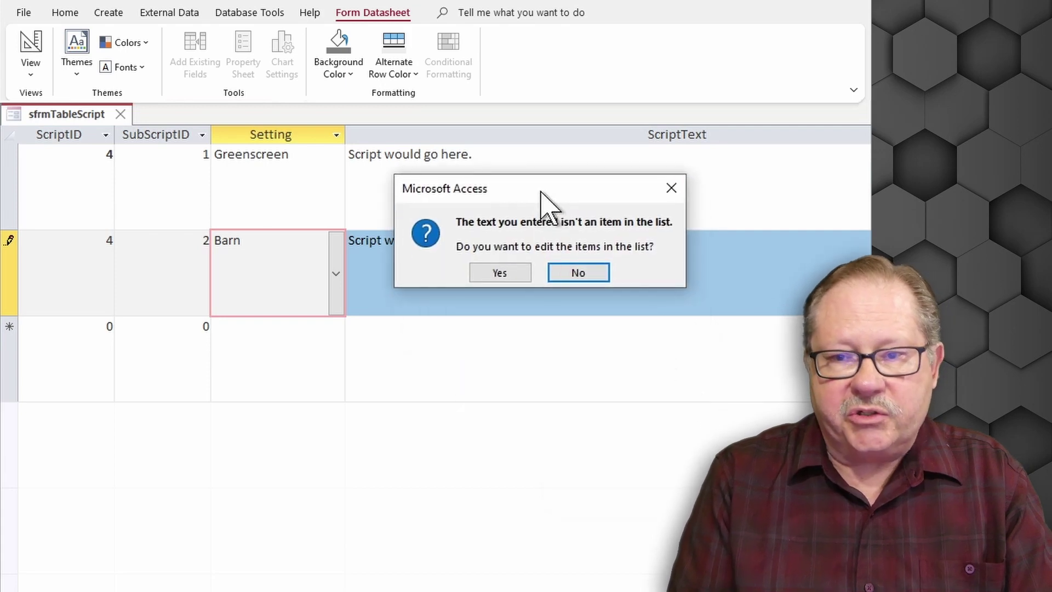
left_click(500, 272)
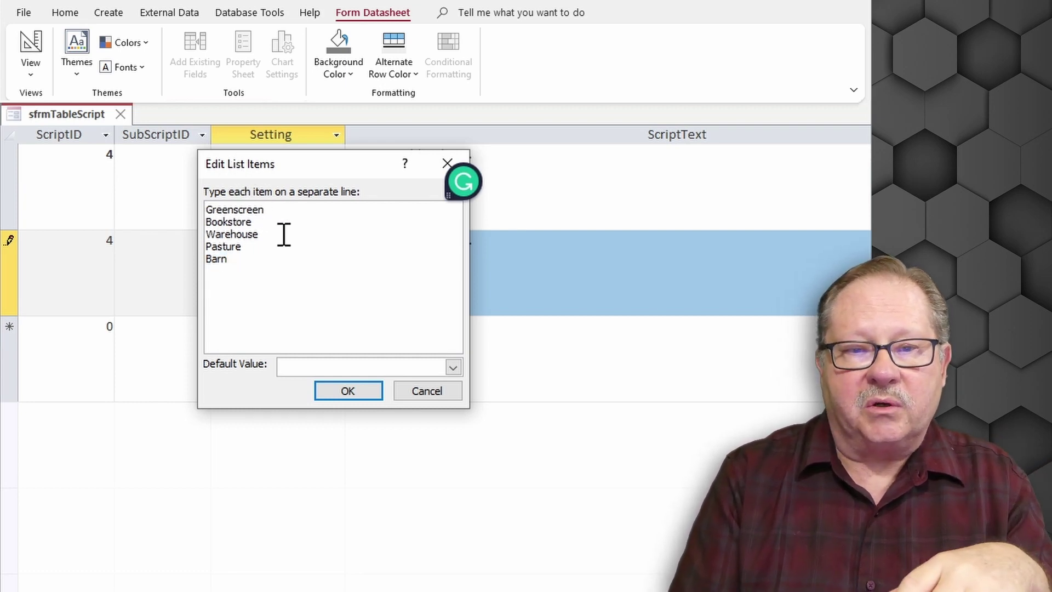
left_click(348, 391)
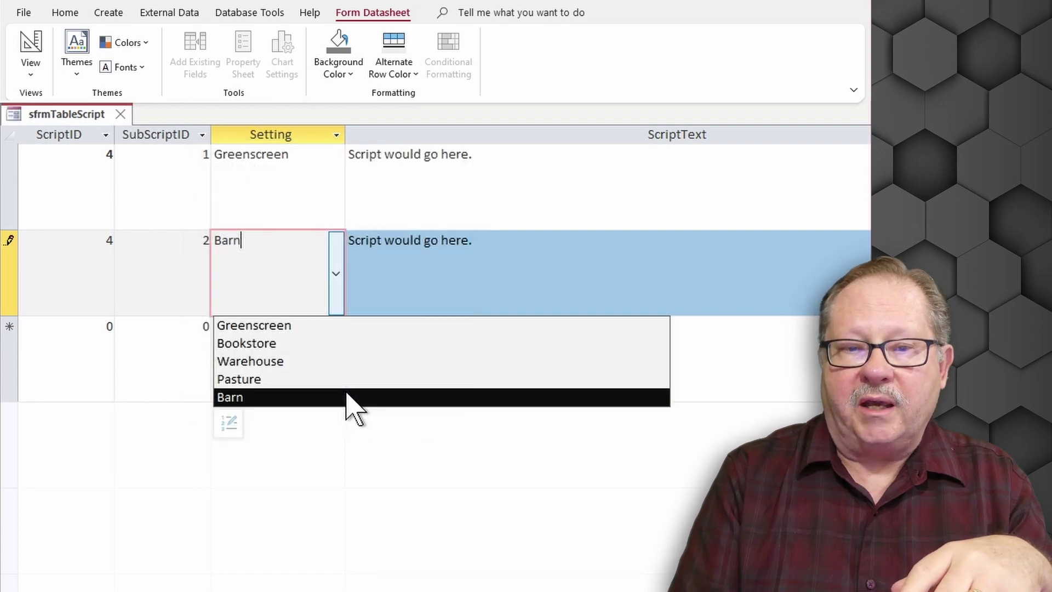
Step: Pick Barn as the second record's Setting and move on to the new empty record
left_click(264, 397)
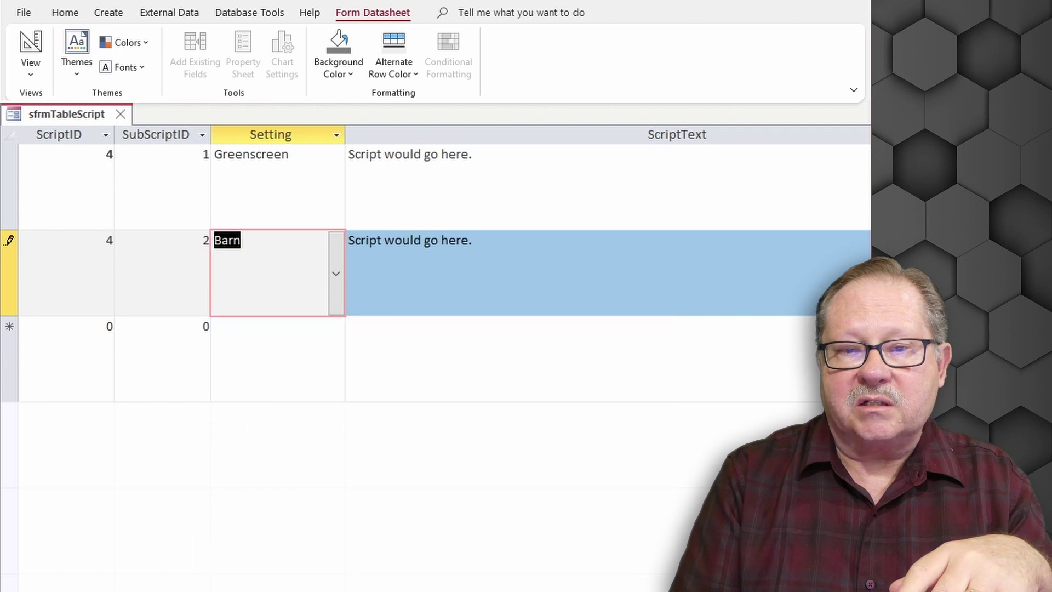
key("Tab")
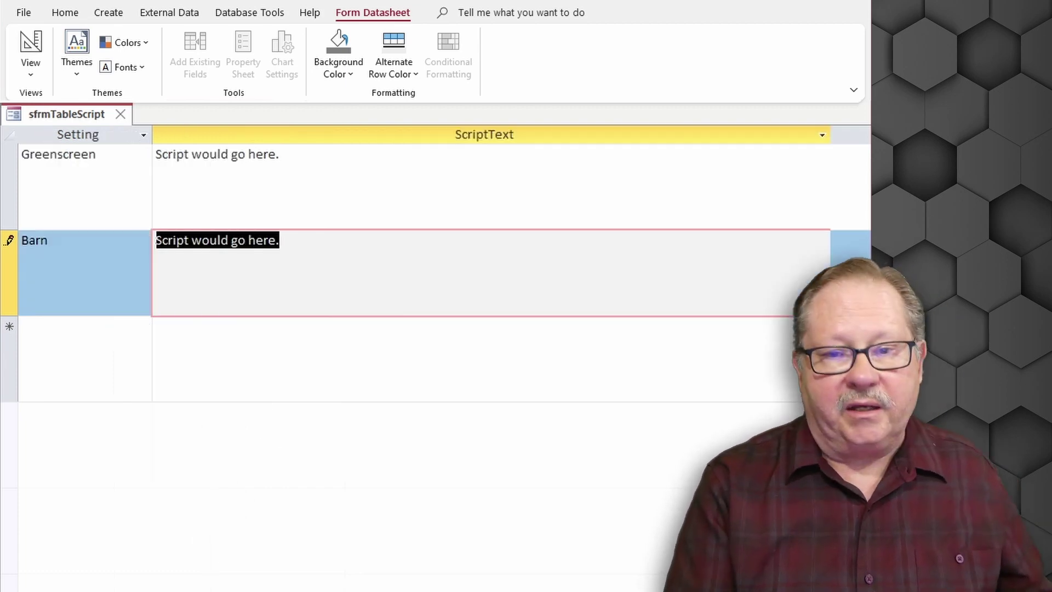
key("Tab")
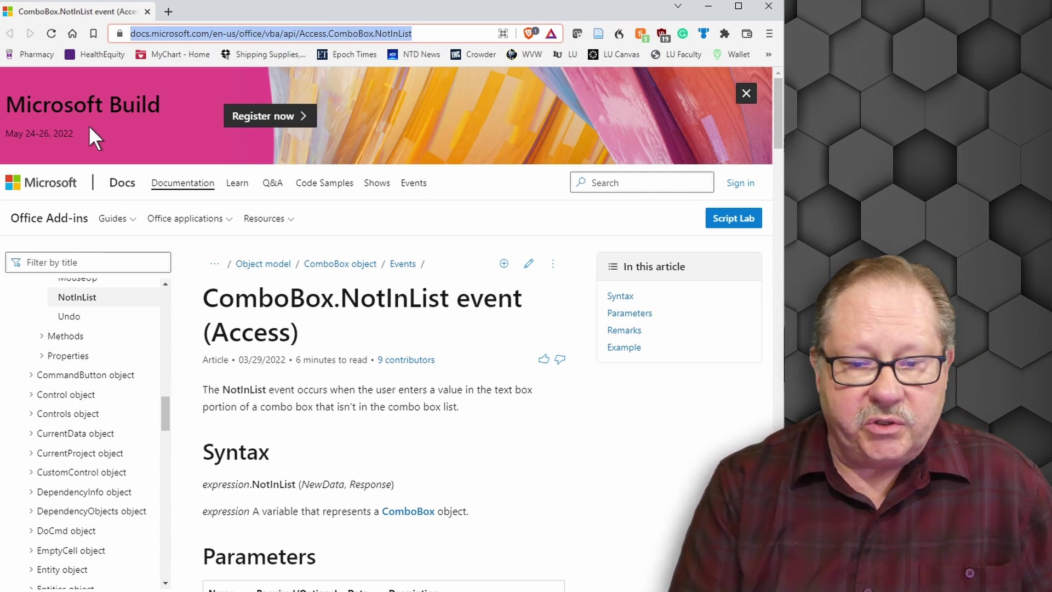
Step: Scroll the ComboBox.NotInList article past Parameters to the bound combo box example code
scroll(544, 392, "down", 5)
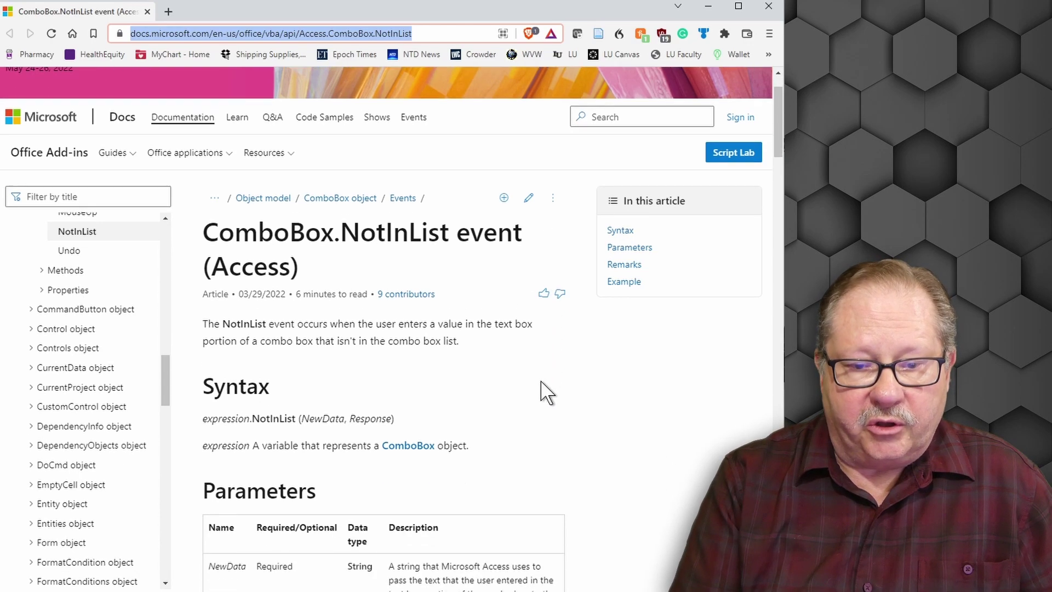
scroll(608, 395, "down", 15)
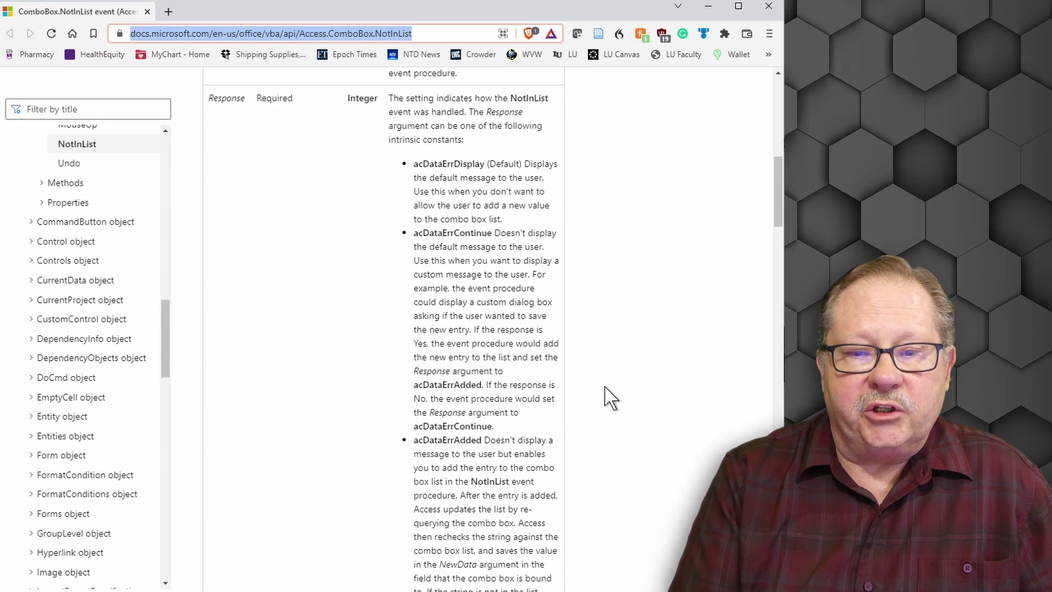
scroll(609, 395, "down", 20)
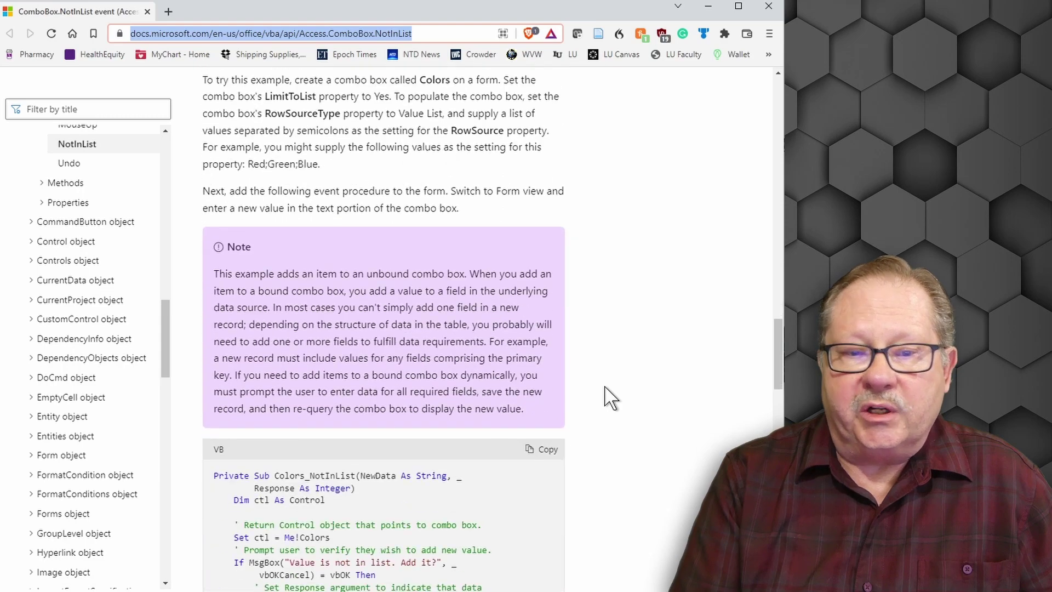
scroll(608, 405, "down", 1)
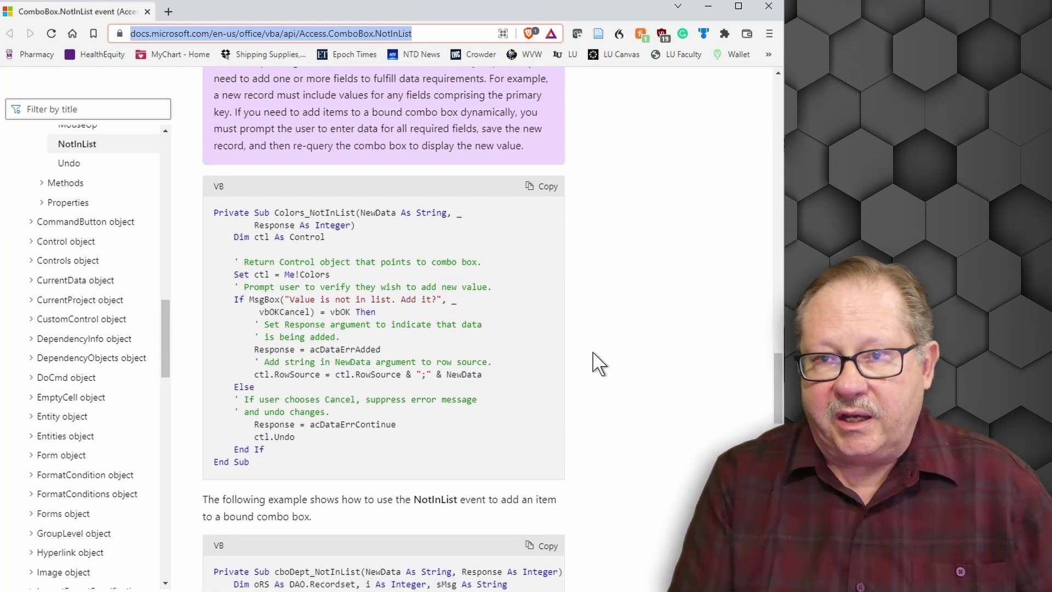
scroll(599, 363, "down", 6)
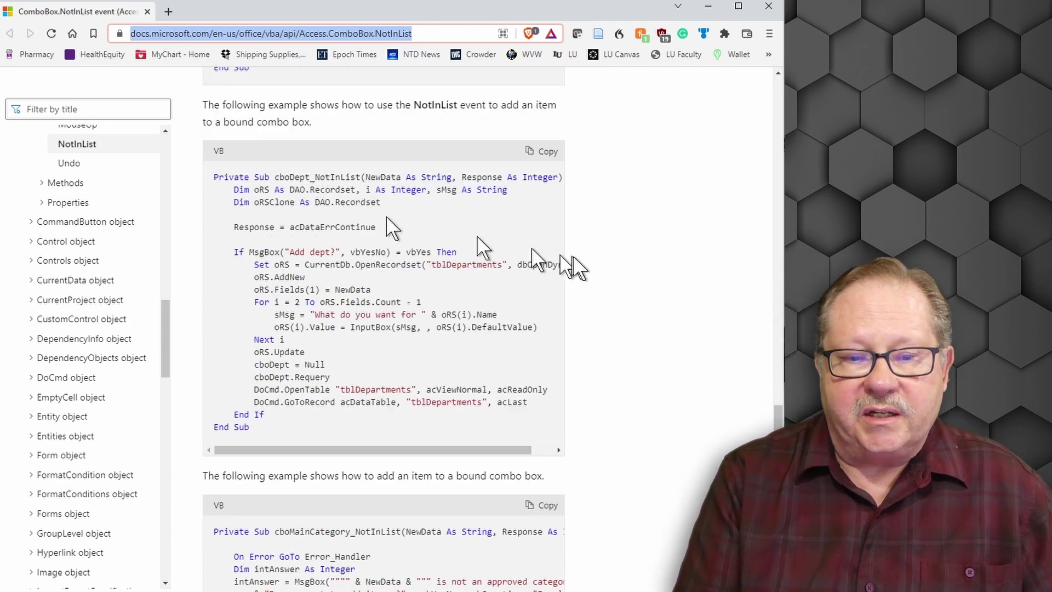
scroll(618, 303, "up", 1)
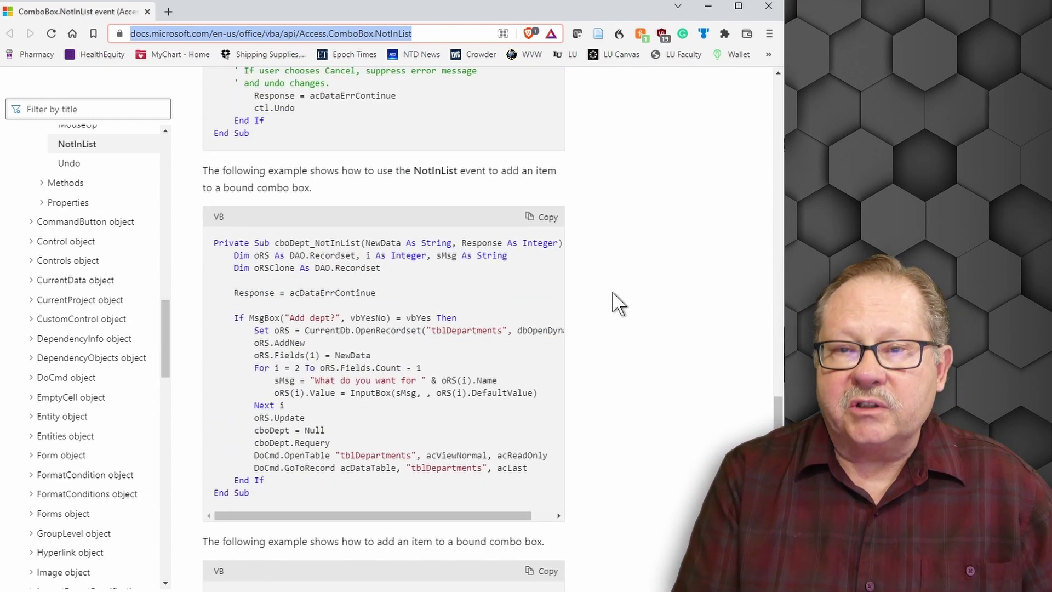